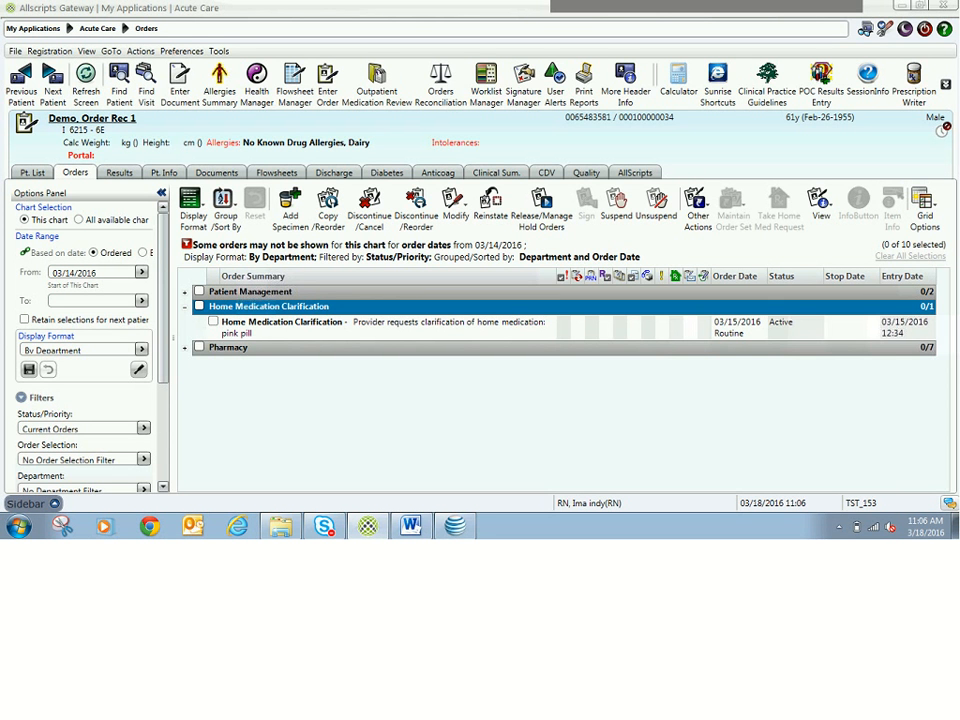
# Check the patient's home medication clarification task in the Worklist Manager and close the worklist.
pyautogui.click(486, 82)
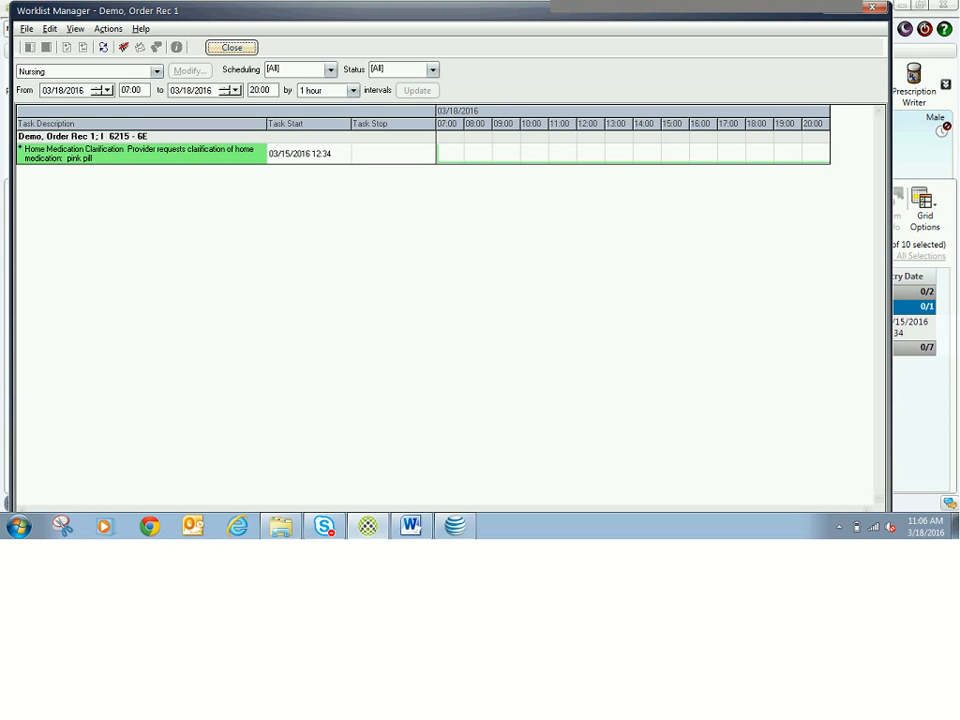
pyautogui.click(231, 47)
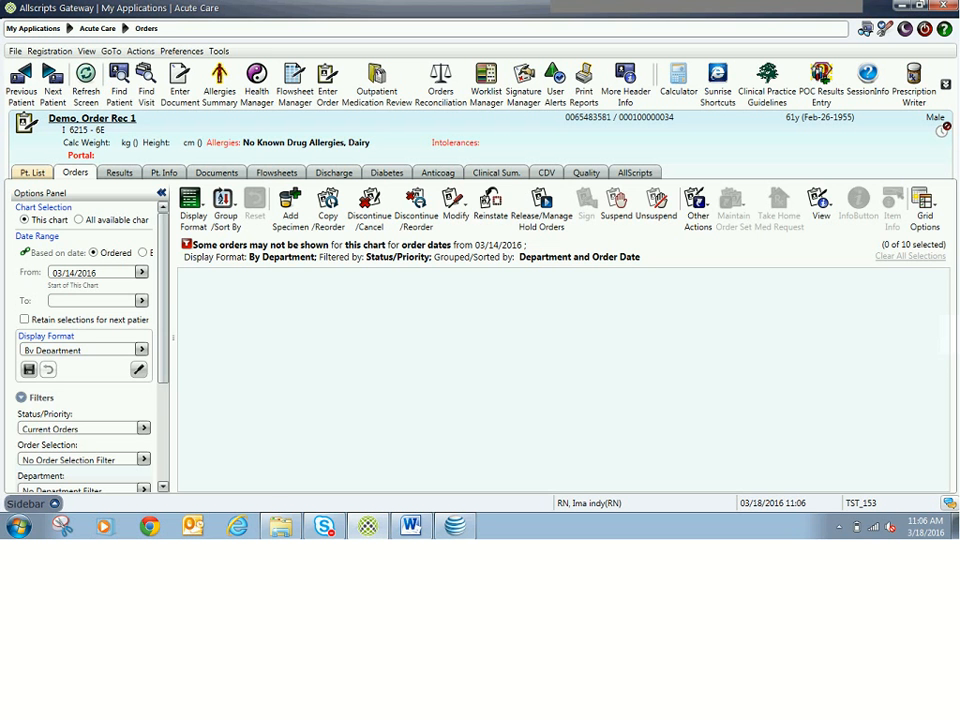
# Open the Discharge Medication Summary from the discharge checklist of the second patient on the *Med Rec Demo list.
pyautogui.click(32, 173)
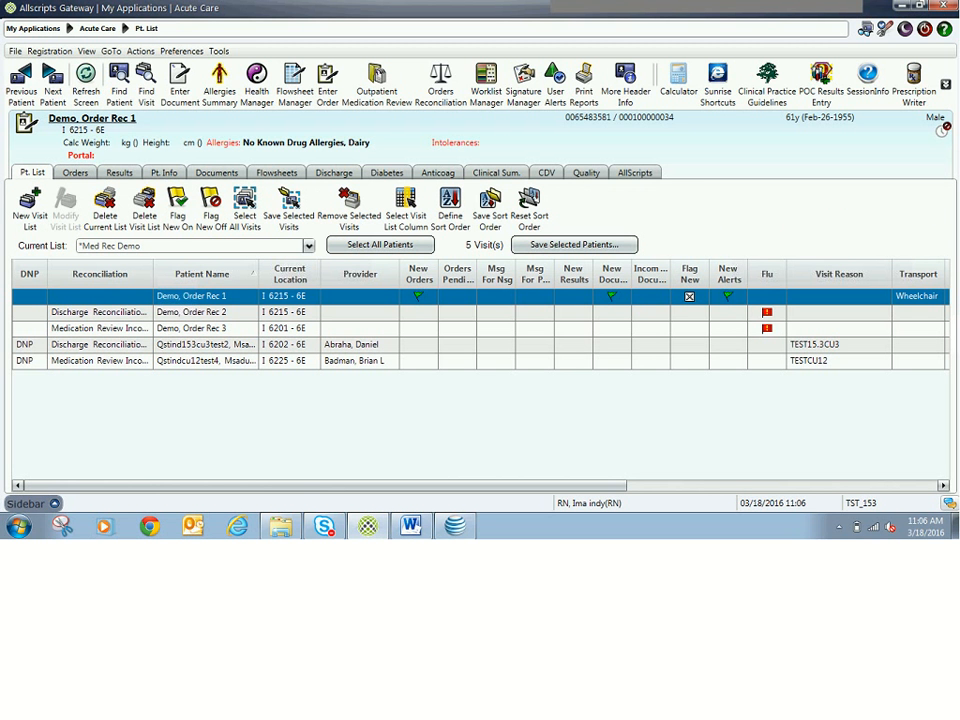
pyautogui.click(191, 312)
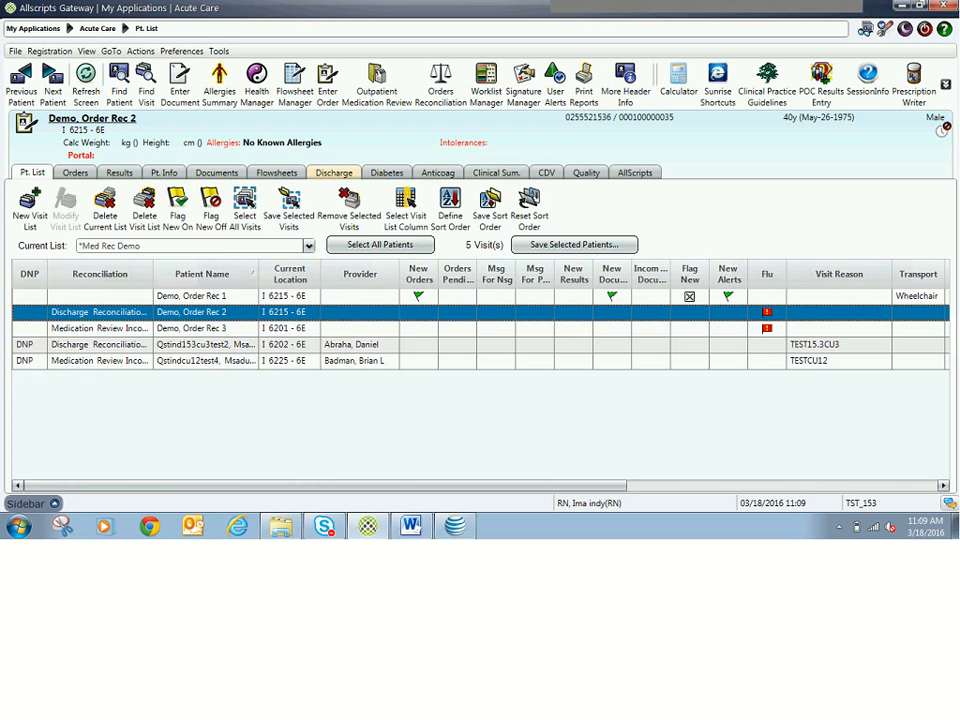
pyautogui.click(334, 172)
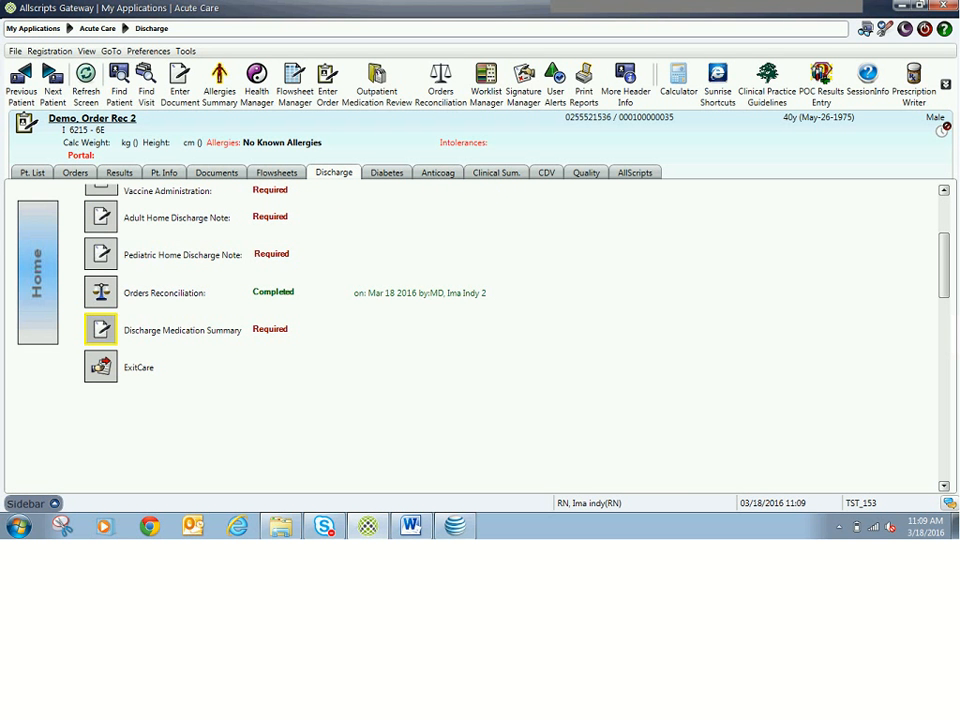
pyautogui.click(100, 329)
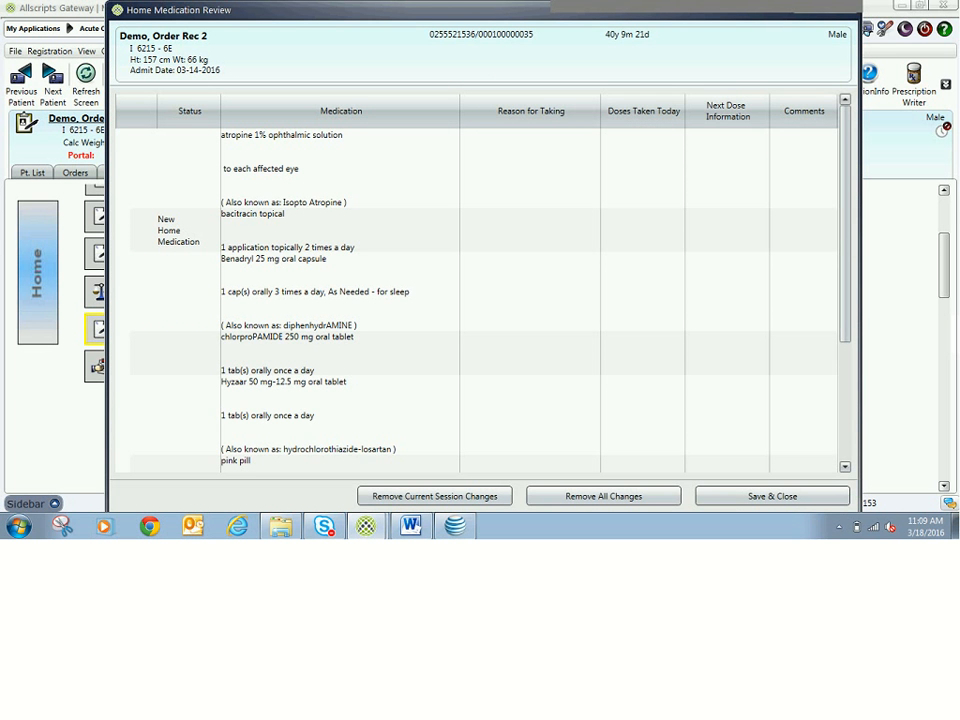
# Widen the Status column slightly in the Home Medication Review.
pyautogui.click(340, 230)
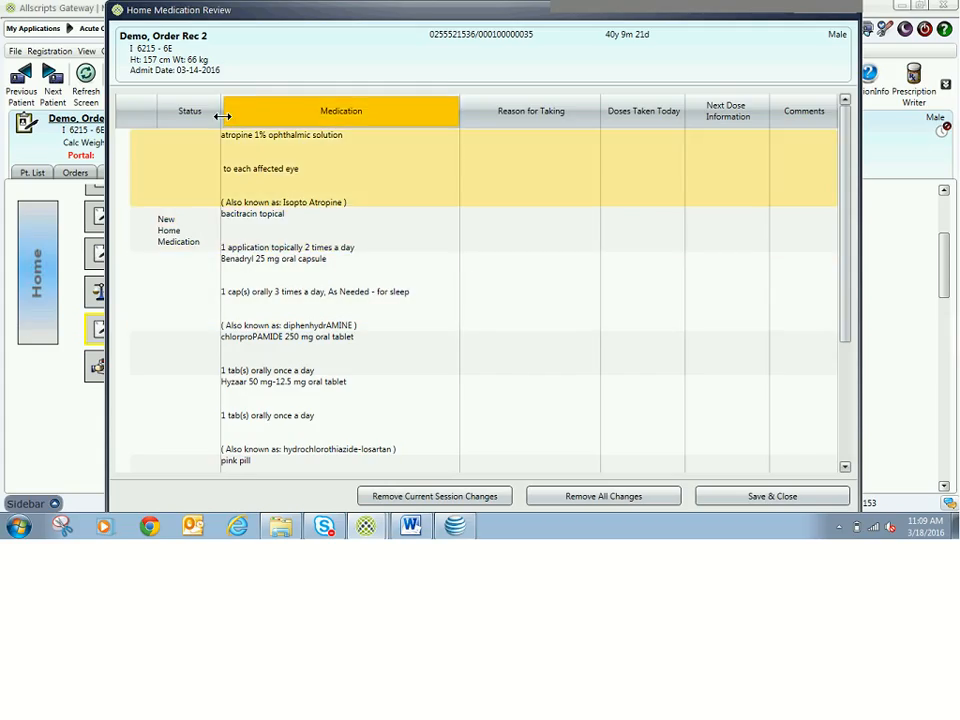
pyautogui.moveTo(222, 117)
pyautogui.mouseDown()
pyautogui.moveTo(256, 112)
pyautogui.moveTo(216, 121)
pyautogui.moveTo(236, 118)
pyautogui.mouseUp()
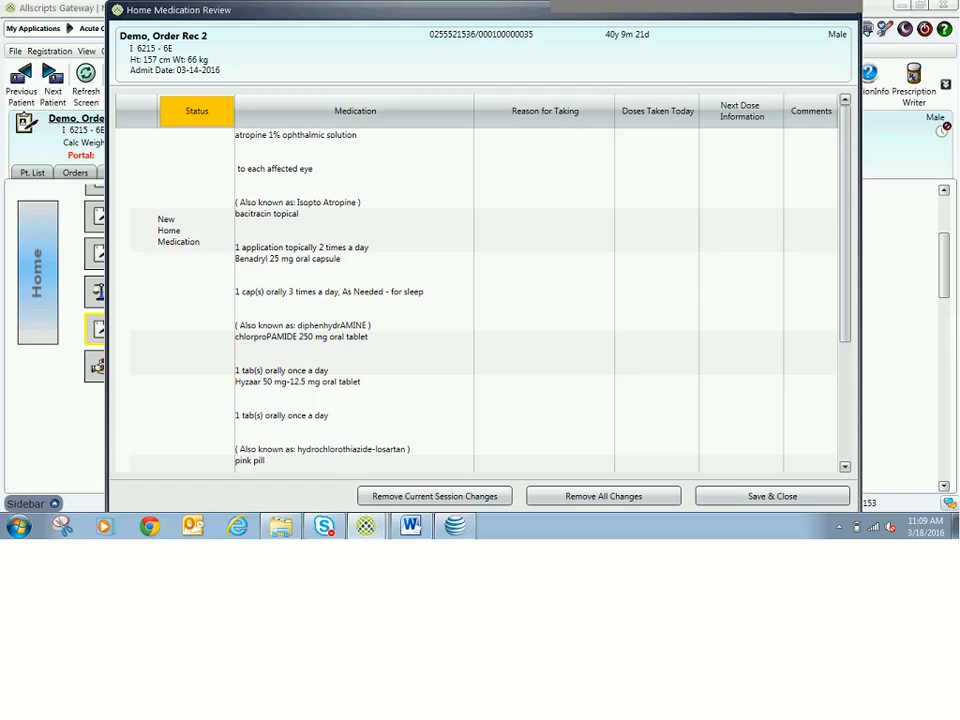
pyautogui.click(163, 156)
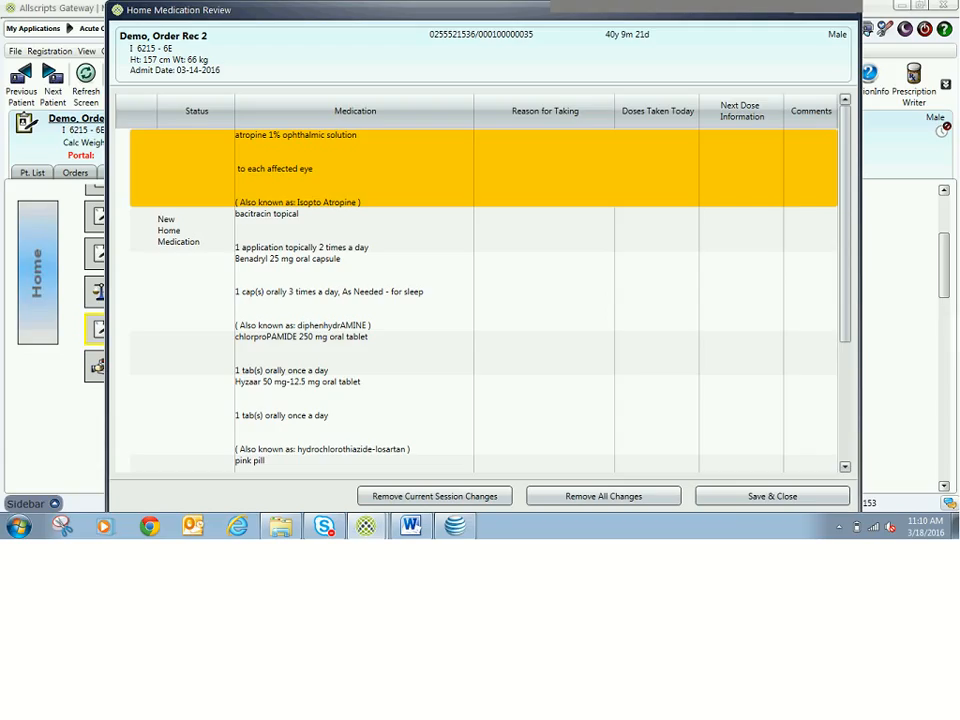
# Step through the atropine row's editable fields from Reason for Taking to Comments, leaving them blank, and save and close the medication review.
pyautogui.click(545, 168)
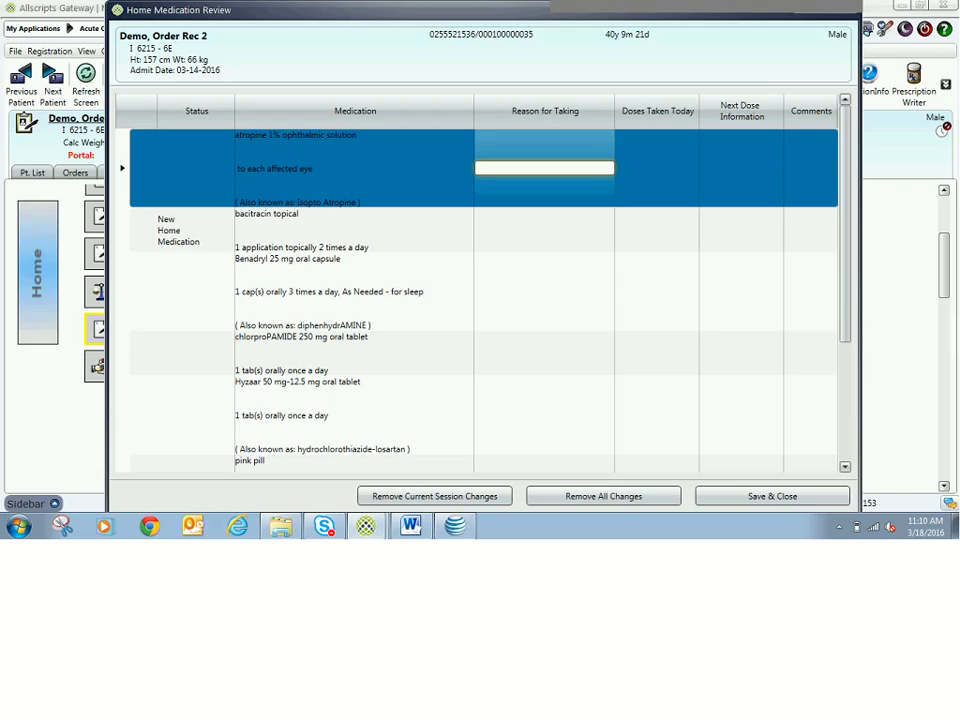
pyautogui.click(656, 168)
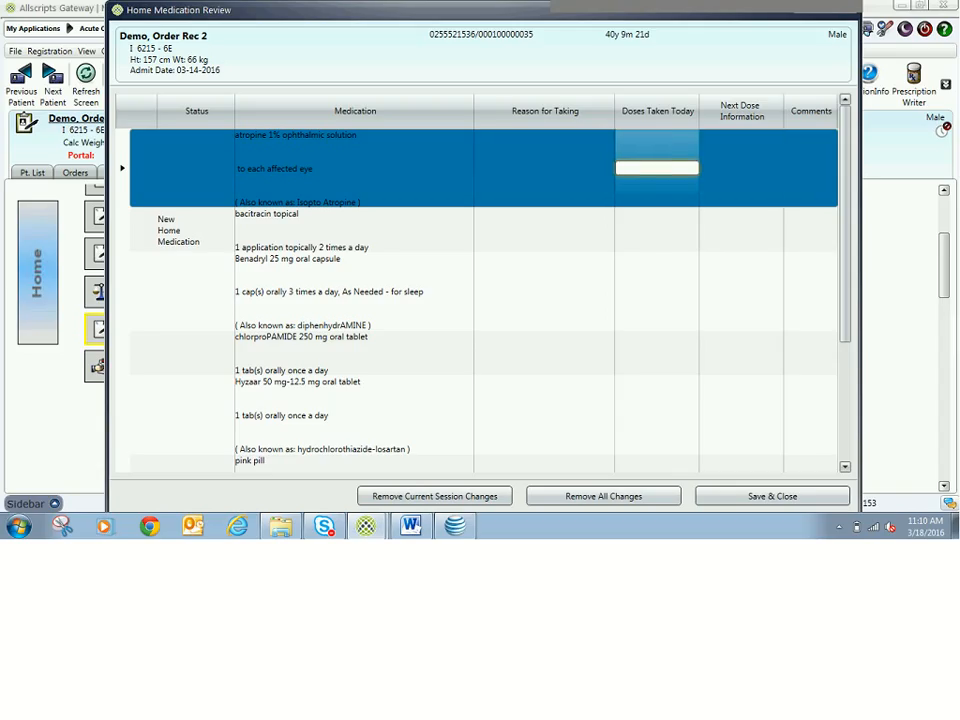
pyautogui.click(741, 168)
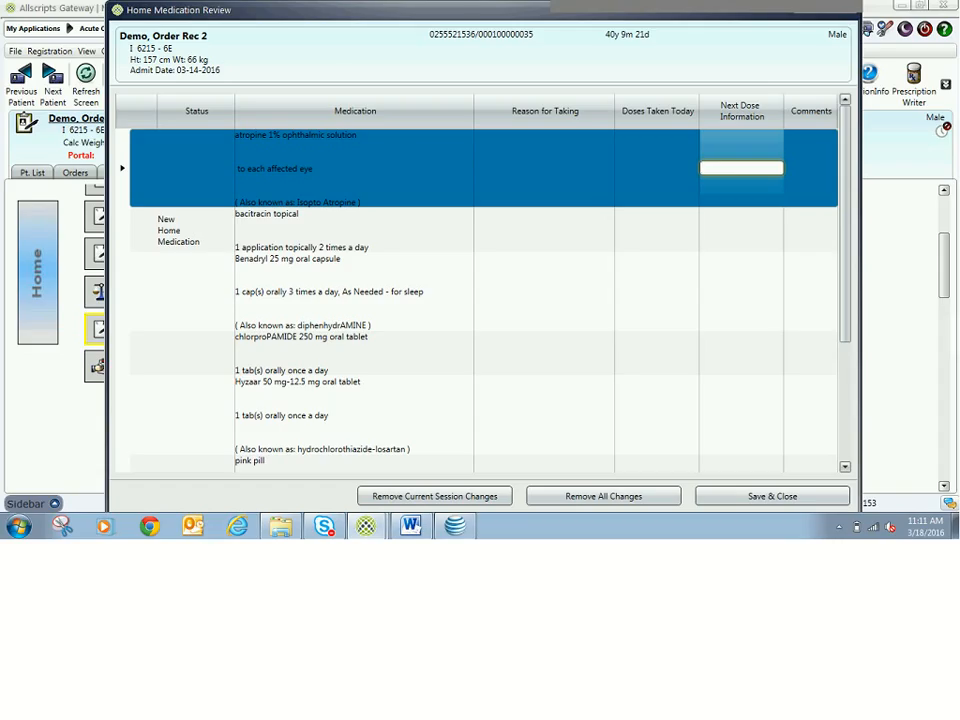
pyautogui.click(811, 168)
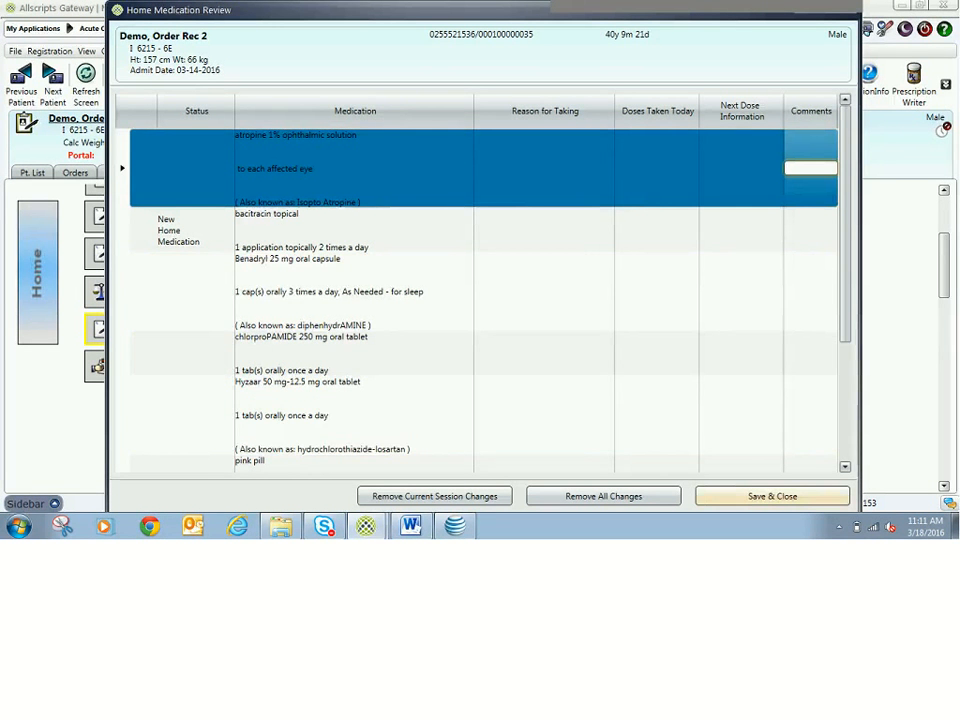
pyautogui.click(772, 496)
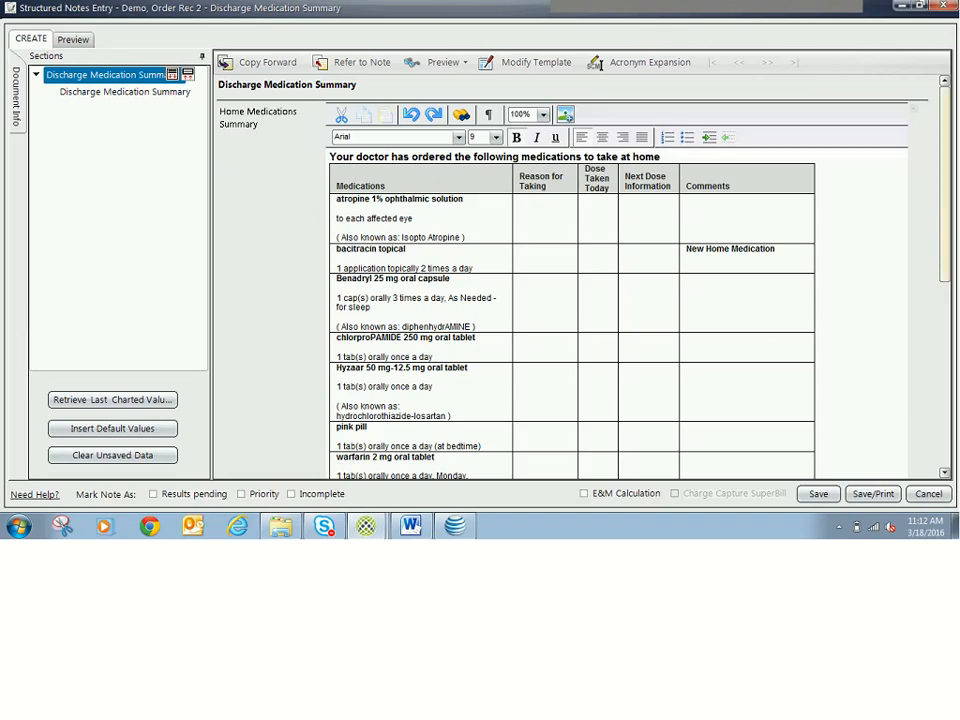
# Review the Discharge Medication Summary note from the home medications through the stop-taking list to the patient instructions.
pyautogui.scroll(-3, 595, 64)
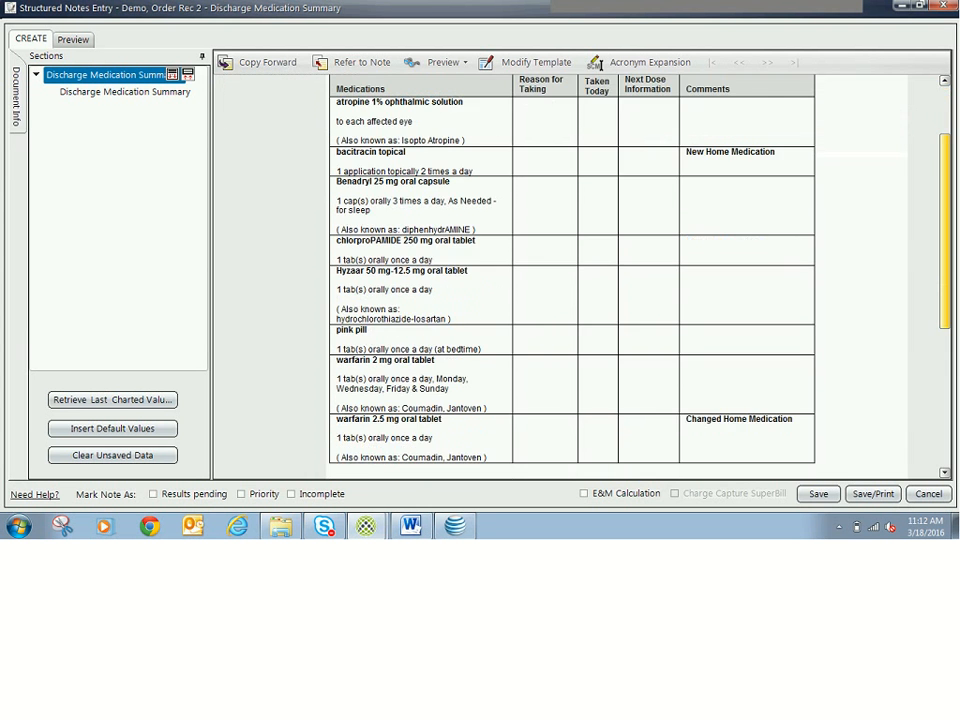
pyautogui.scroll(-2, 595, 64)
pyautogui.scroll(-2, 595, 64)
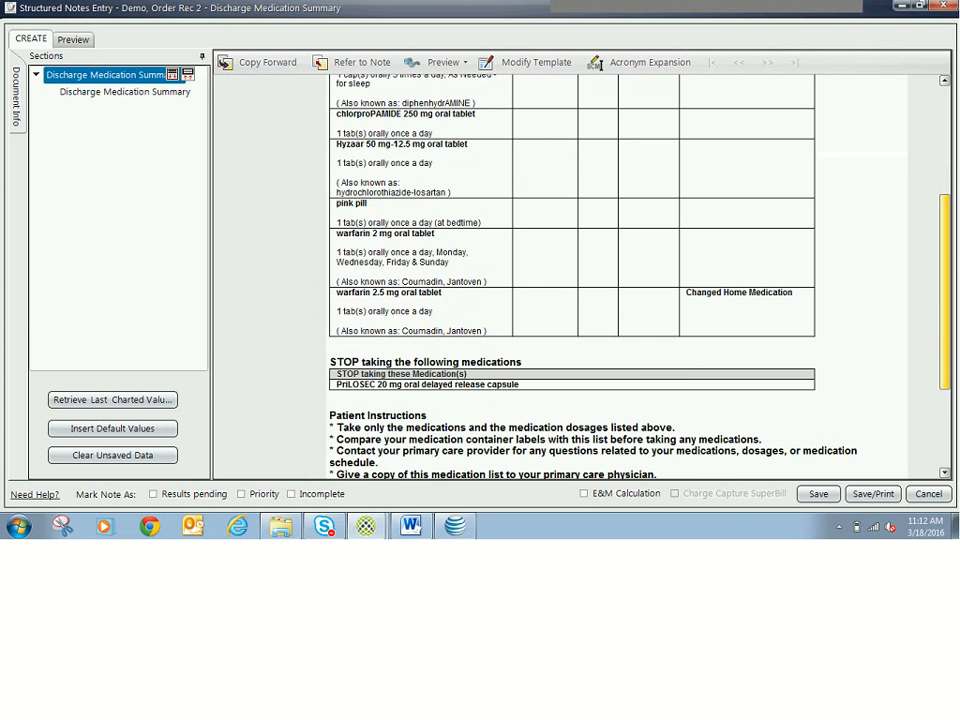
pyautogui.scroll(-1, 595, 64)
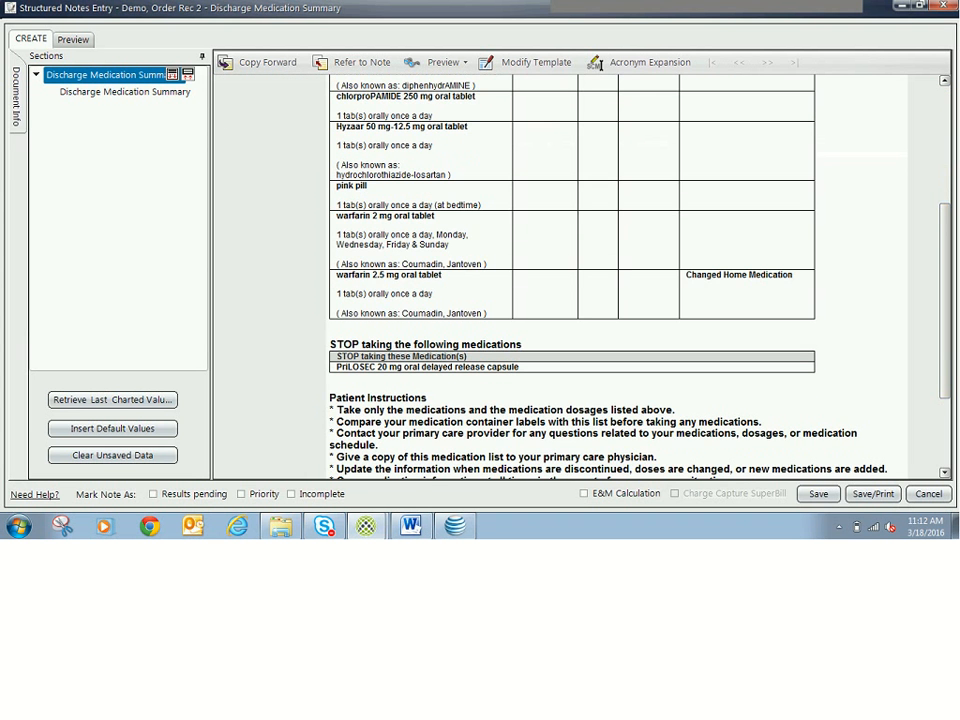
pyautogui.scroll(-1, 595, 64)
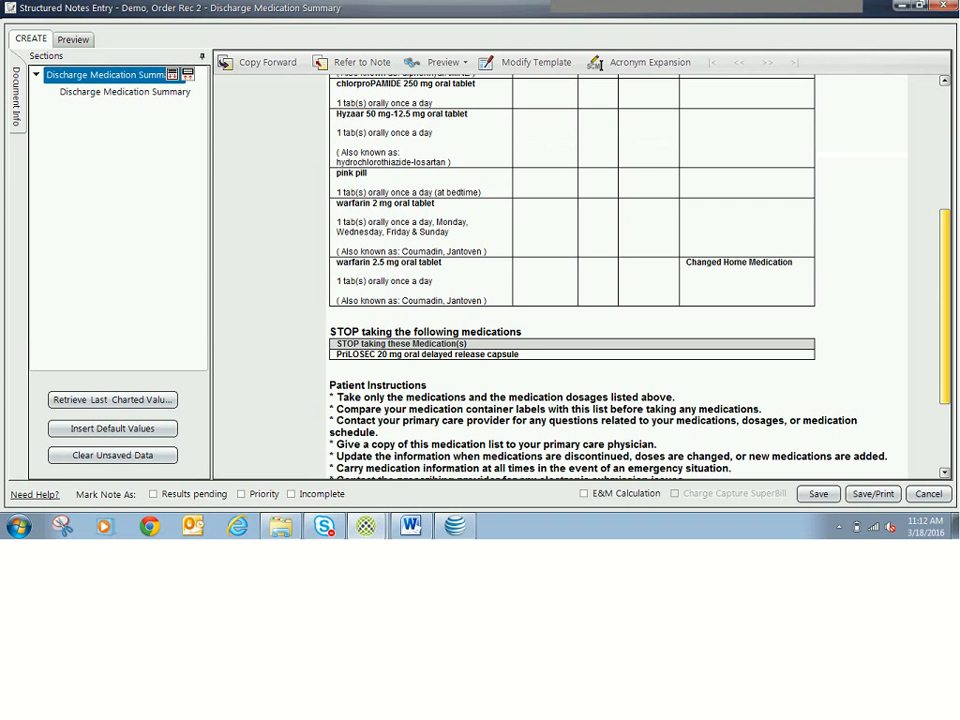
pyautogui.scroll(-2, 595, 64)
pyautogui.scroll(-1, 595, 64)
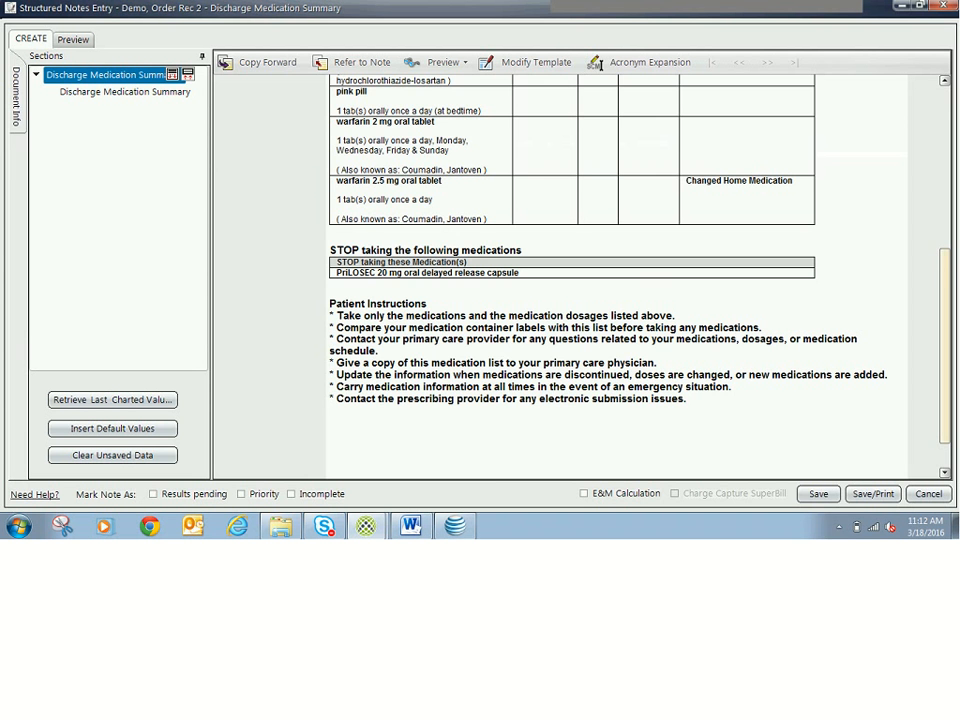
pyautogui.moveTo(944, 345); pyautogui.dragTo(944, 368)
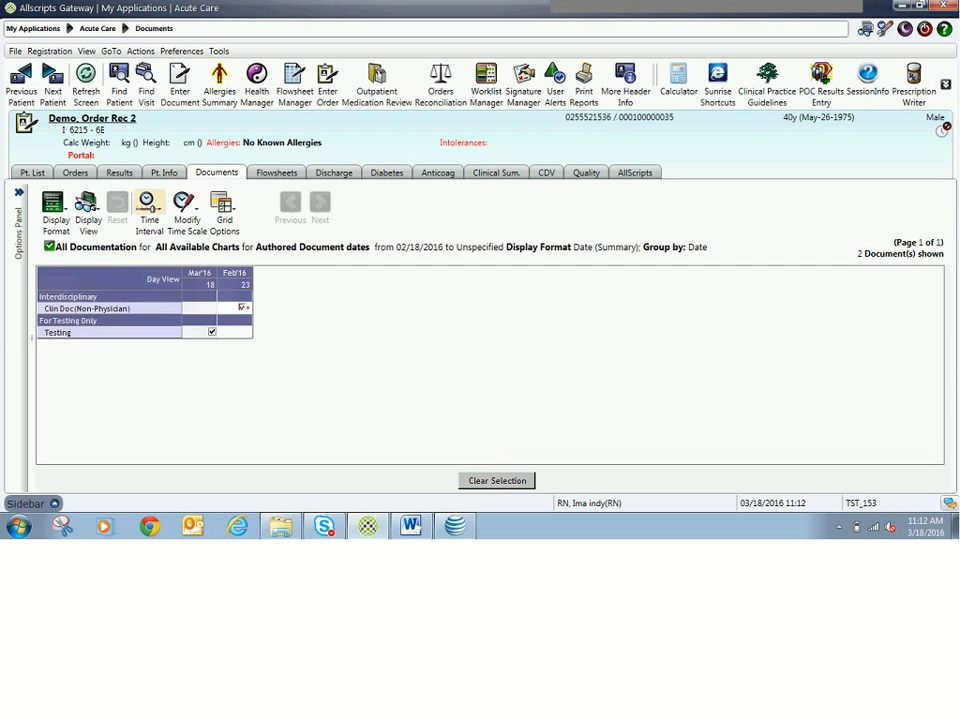
# Show the patient's documents as a detailed list, view the 03/18/2016 Discharge Medication Summary and close it.
pyautogui.click(87, 203)
pyautogui.click(103, 222)
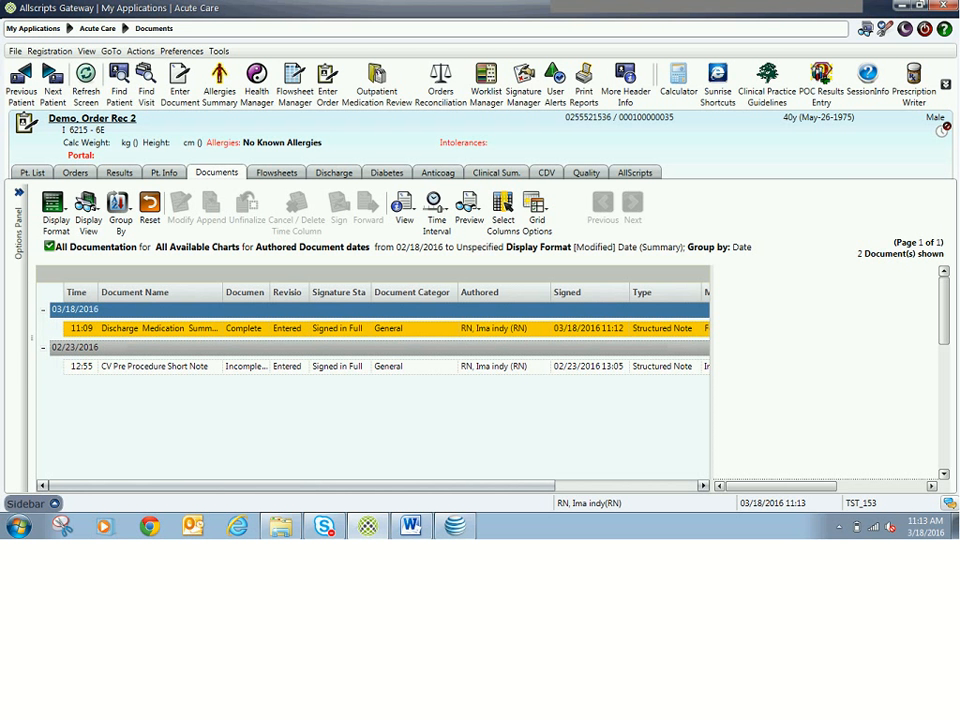
pyautogui.click(160, 328)
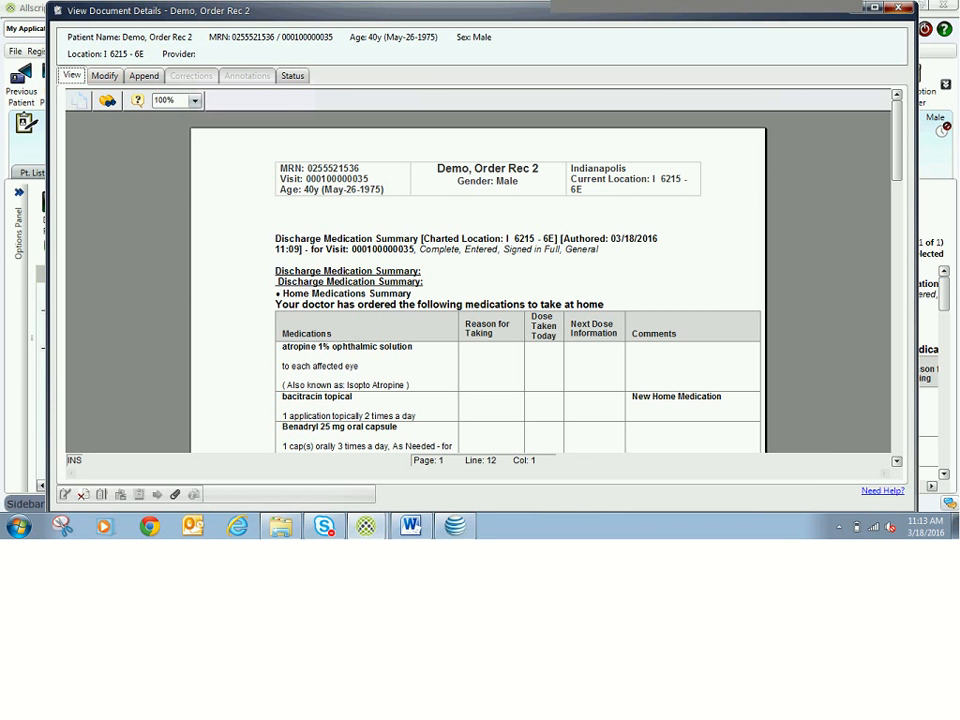
pyautogui.click(898, 7)
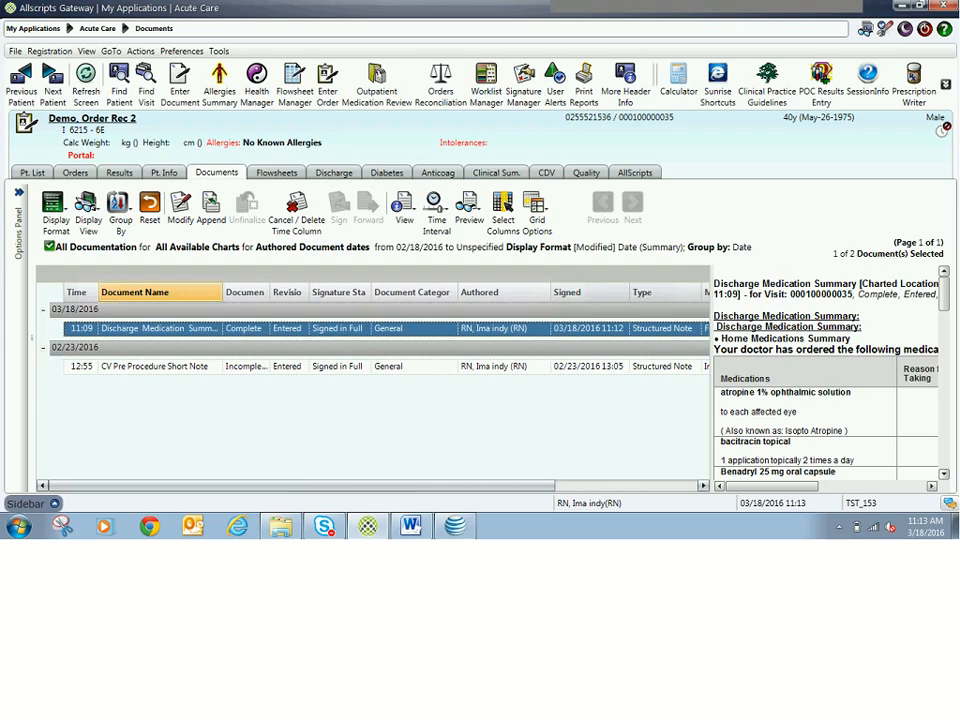
# Switch to the QRG Med Rec Optimization_4.2016 document in Word and read Sections 1 to 3 of the Incomplete Home Medication Report.
pyautogui.click(411, 526)
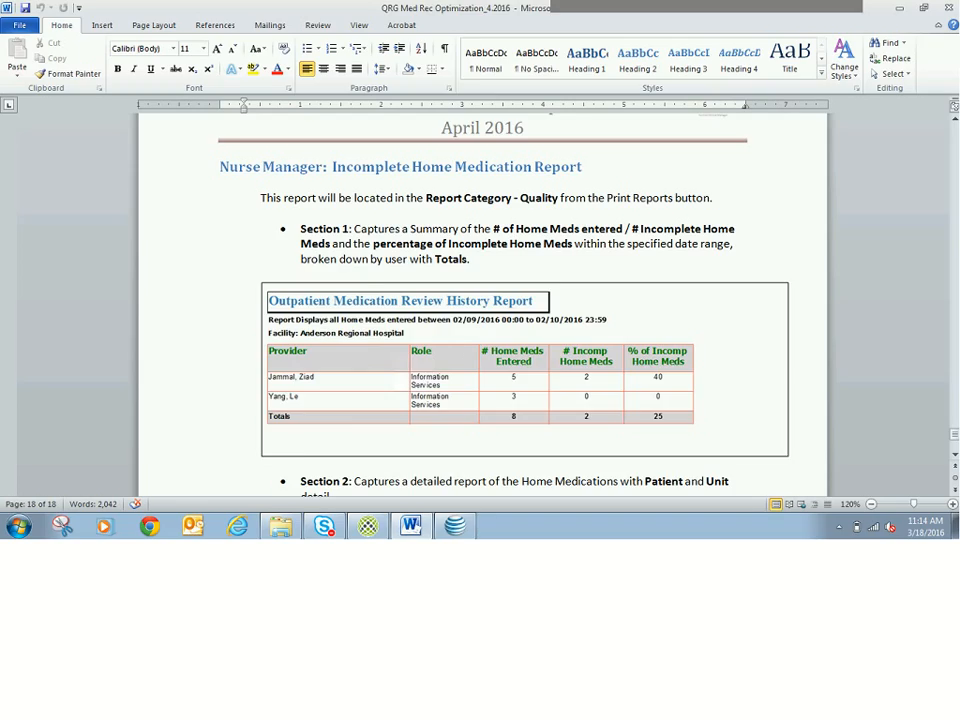
pyautogui.scroll(-1, 483, 300)
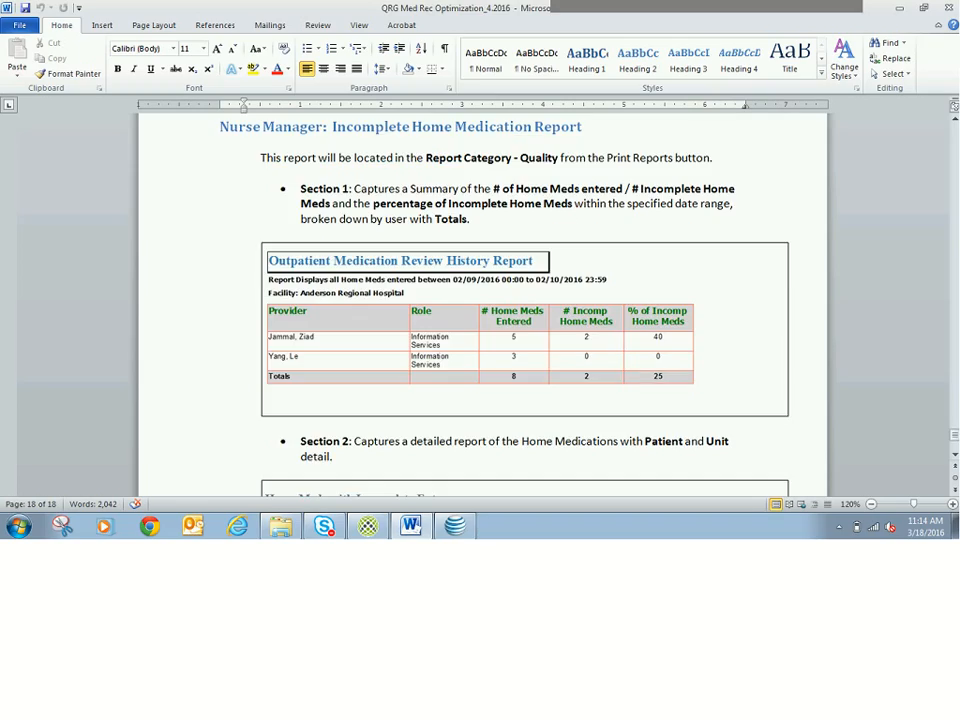
pyautogui.scroll(-5, 483, 300)
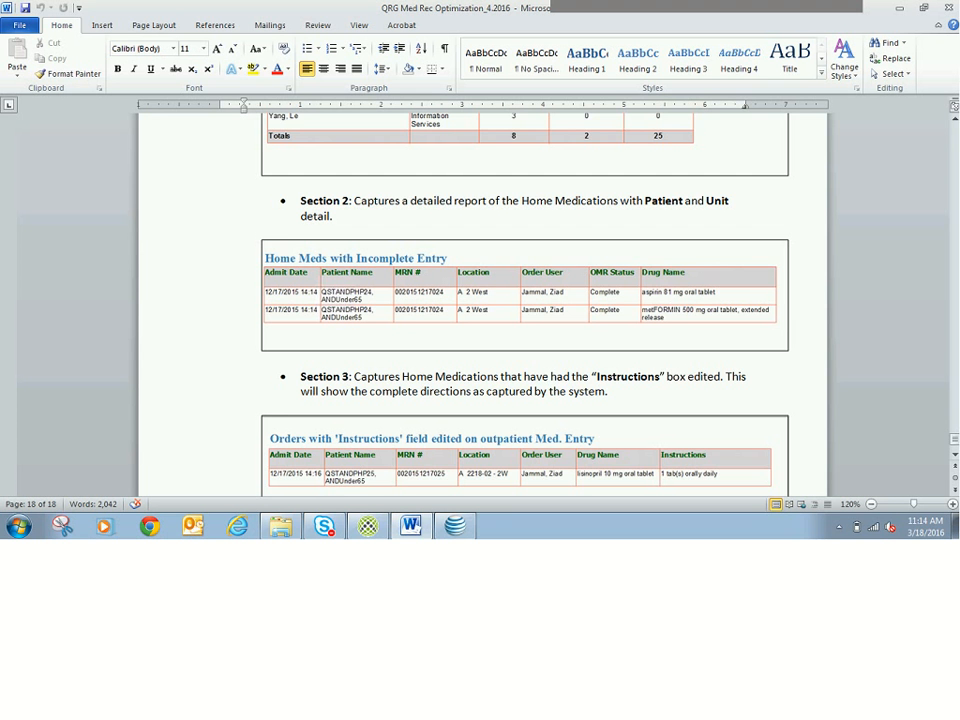
pyautogui.scroll(-1, 483, 300)
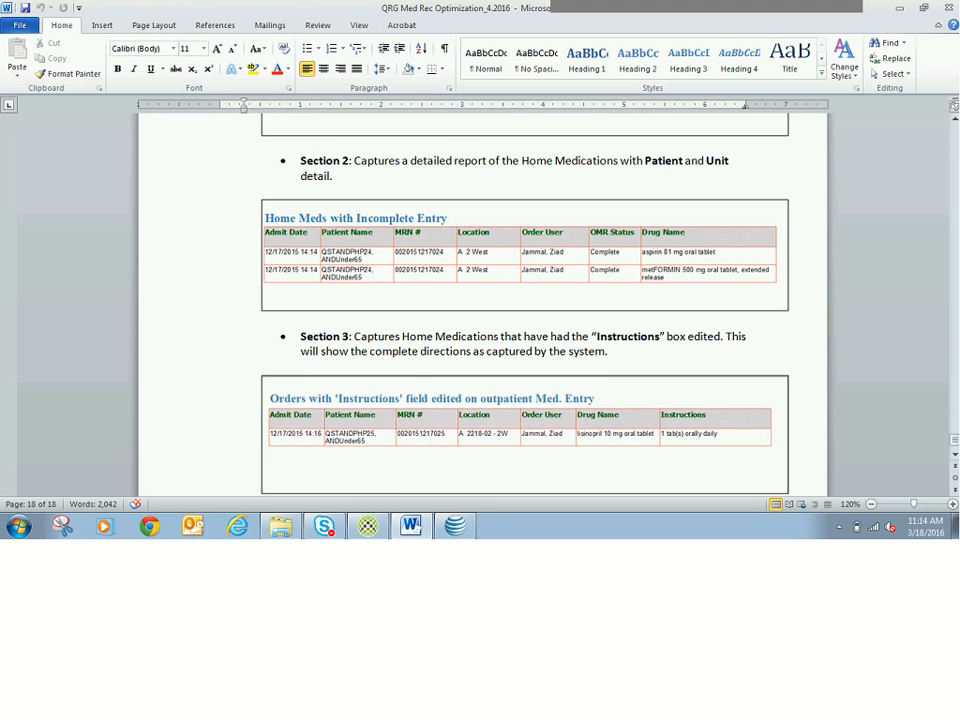
pyautogui.scroll(-2, 483, 300)
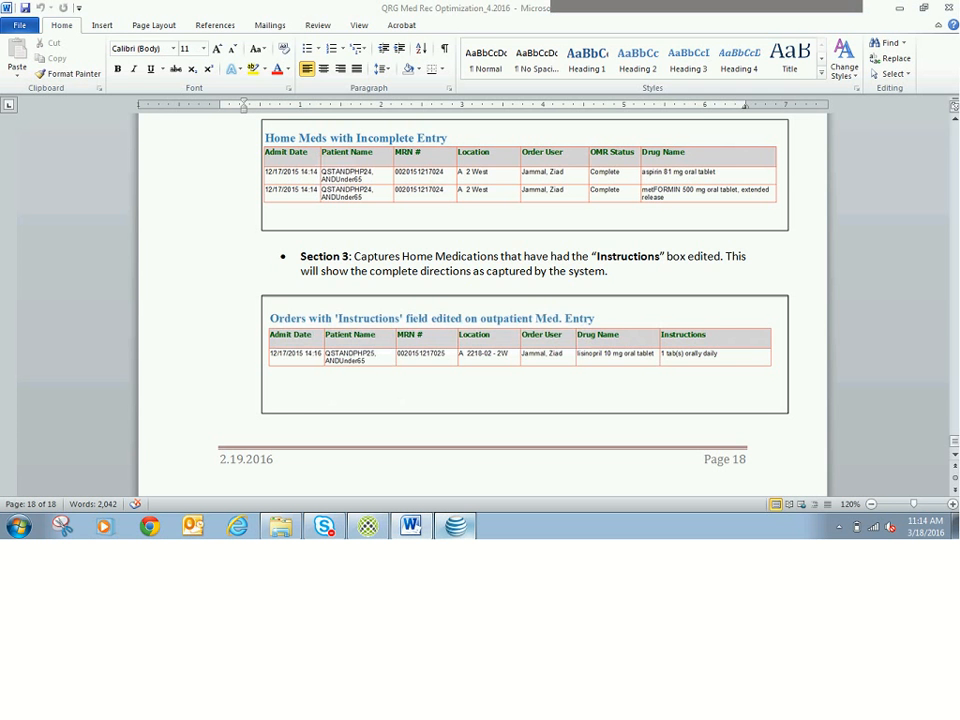
# Switch to the AT&T Connect conference window.
pyautogui.click(455, 526)
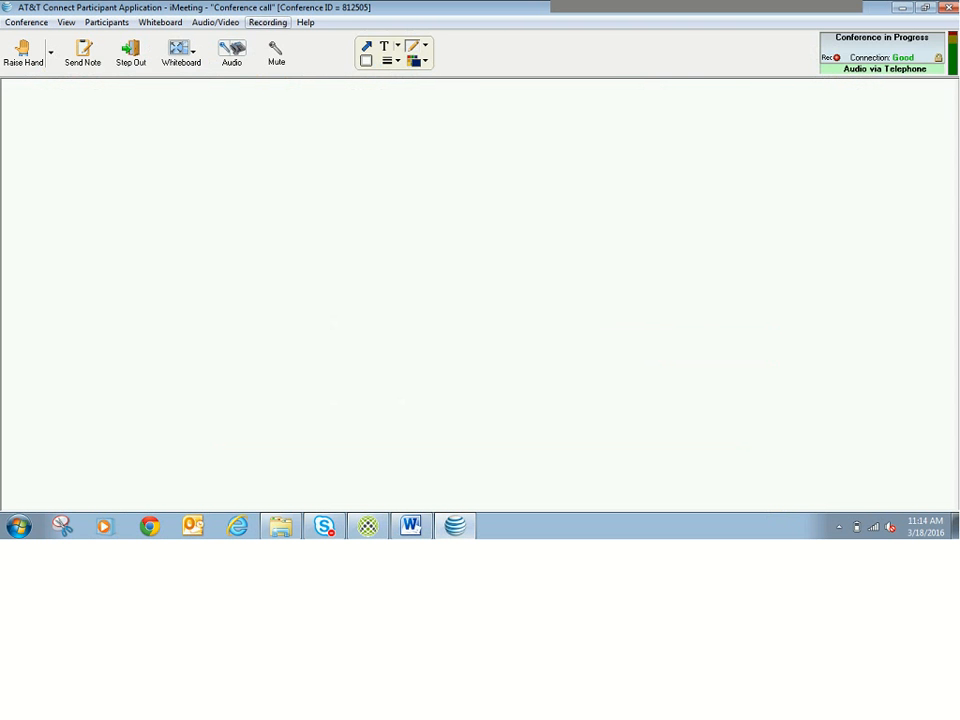